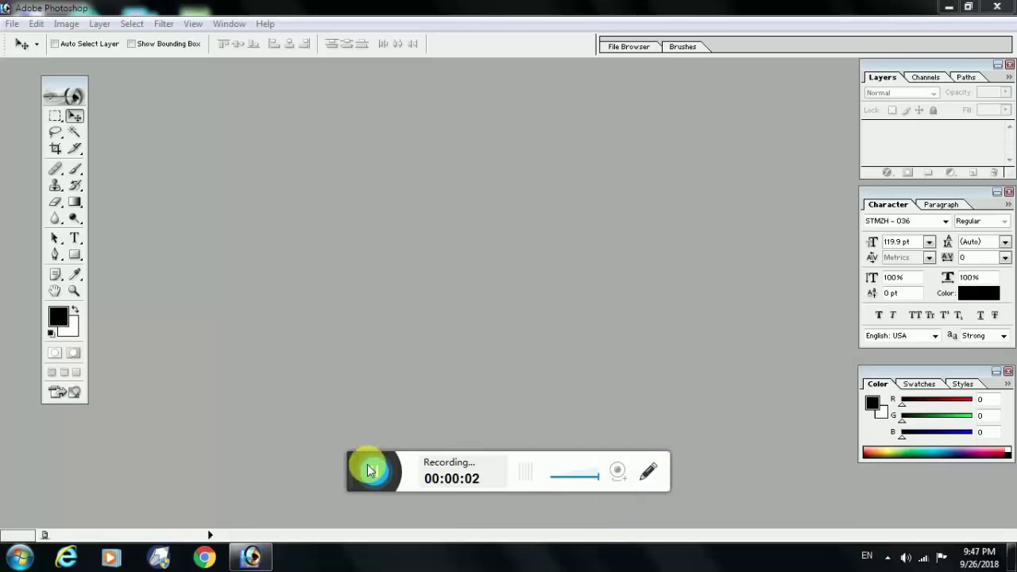
# Step: Browse the menu bar menus from File through to Help
pyautogui.moveTo(367, 470)
pyautogui.mouseDown()
pyautogui.moveTo(350, 564)
pyautogui.moveTo(359, 567)
pyautogui.mouseUp()
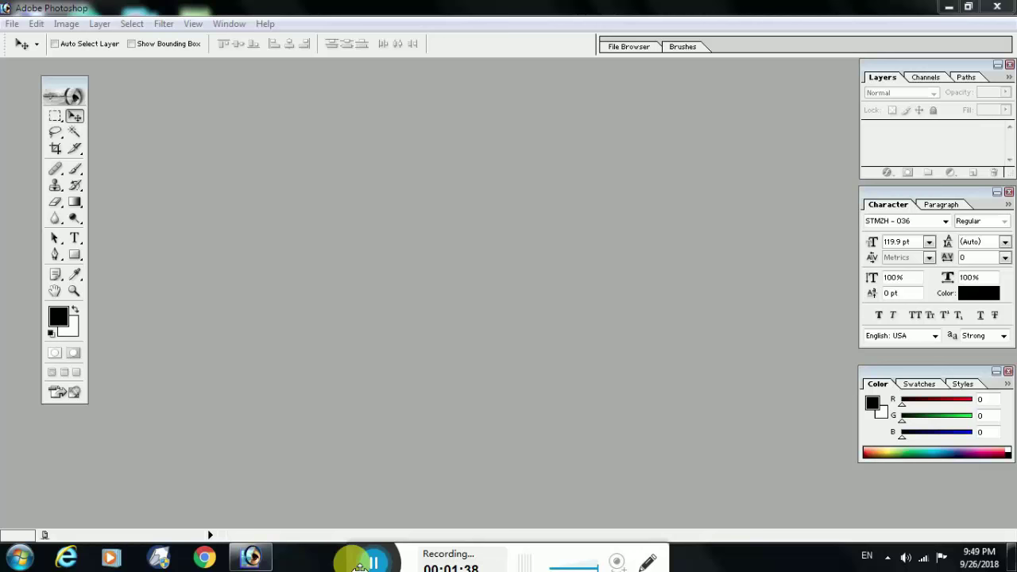
pyautogui.click(11, 24)
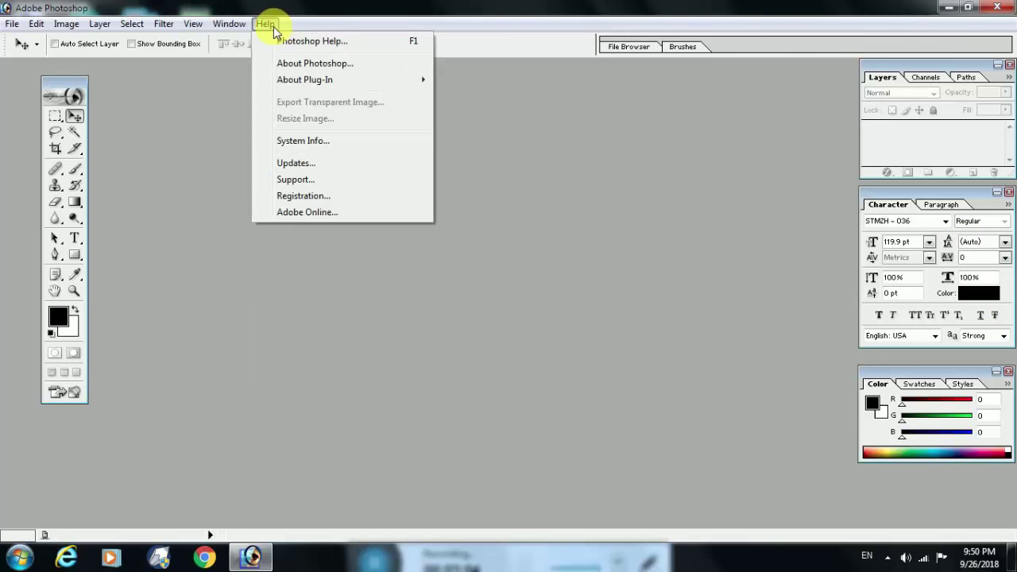
# Step: Close the Help menu, leaving the empty workspace with no document
pyautogui.click(527, 22)
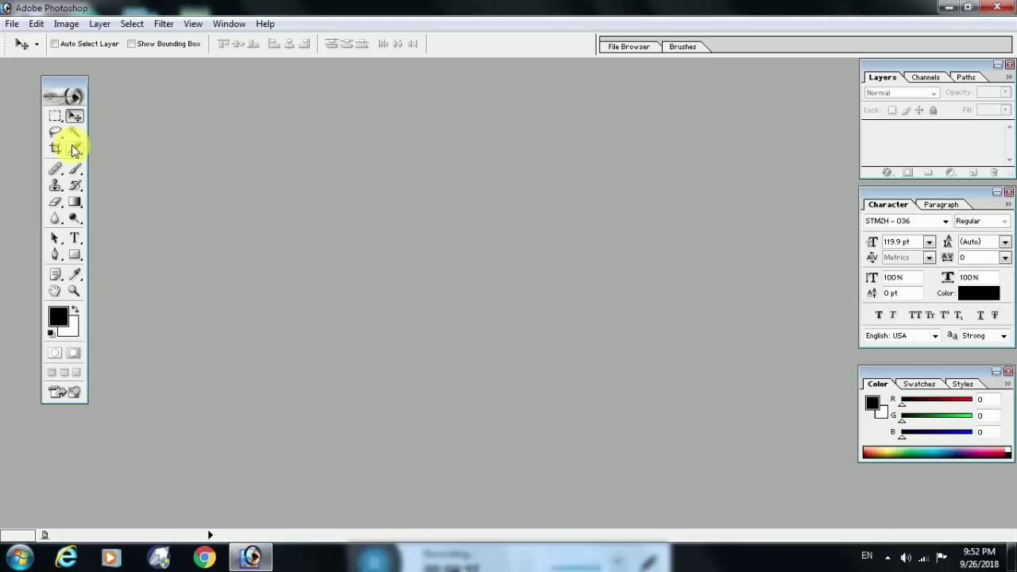
# Step: Create a new document named 'tutorial' at 400 pixels/inch in CMYK Color mode
pyautogui.hotkey('ctrl', 'n')
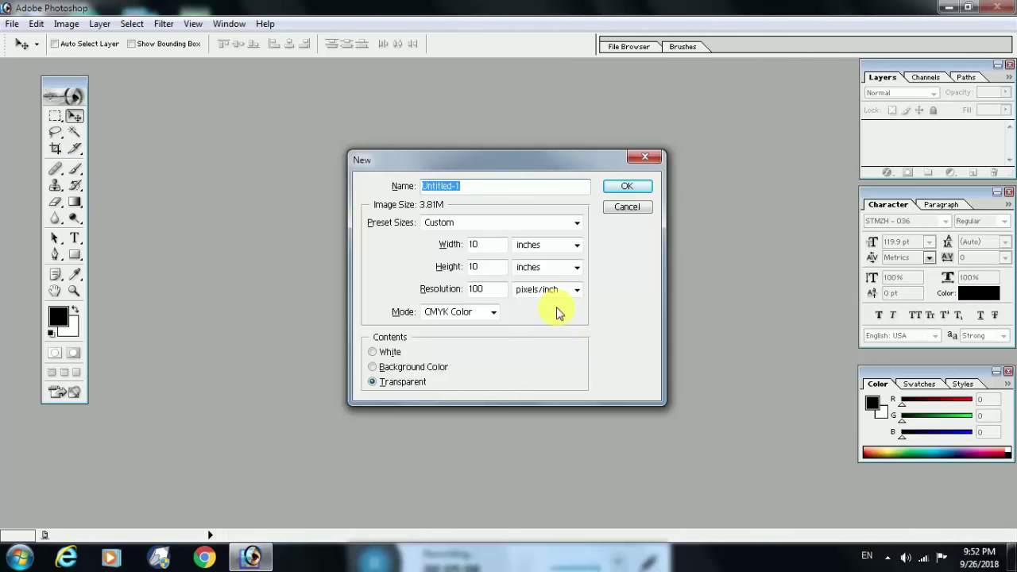
pyautogui.click(628, 208)
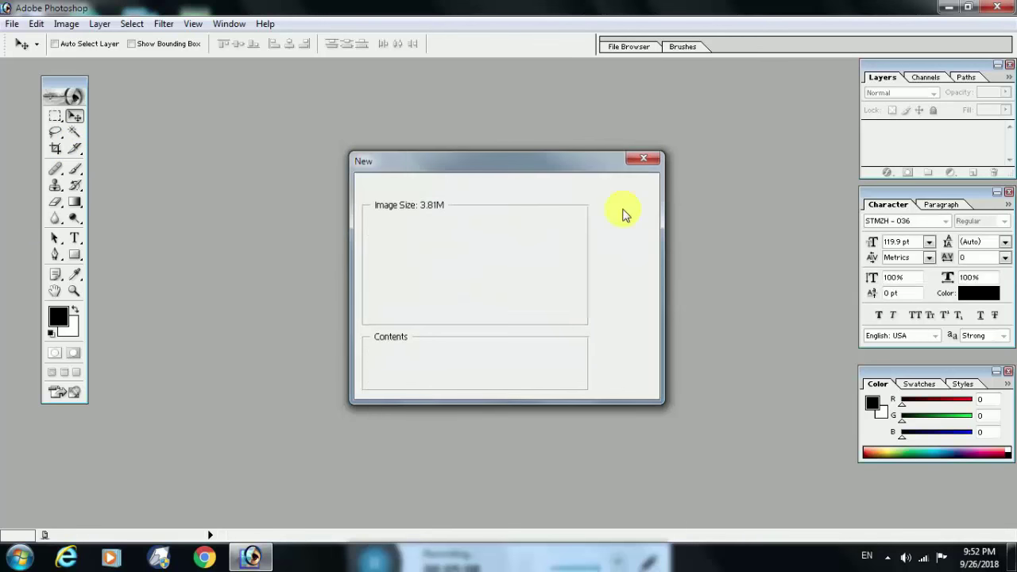
pyautogui.click(9, 25)
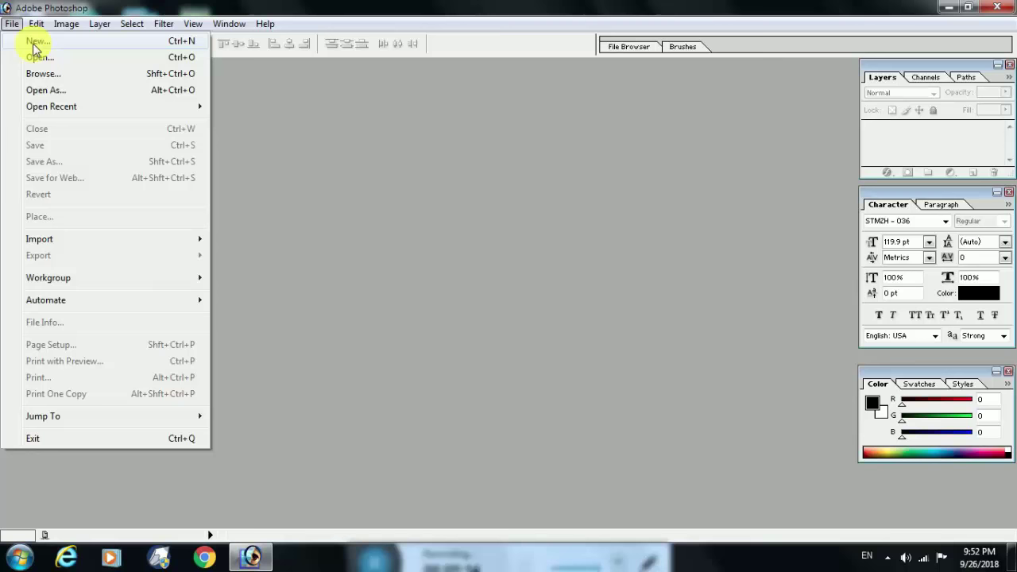
pyautogui.click(32, 43)
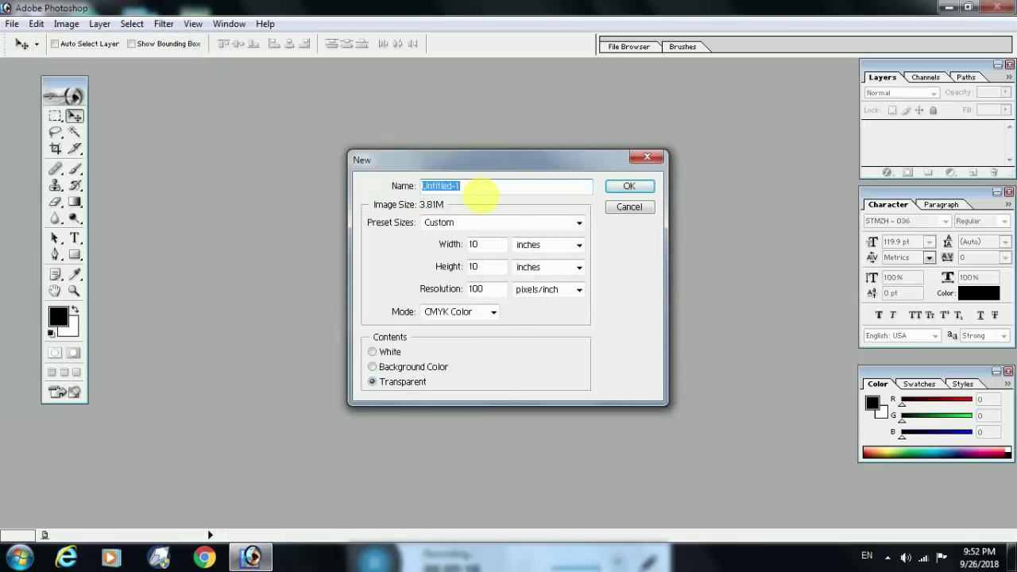
pyautogui.write('t')
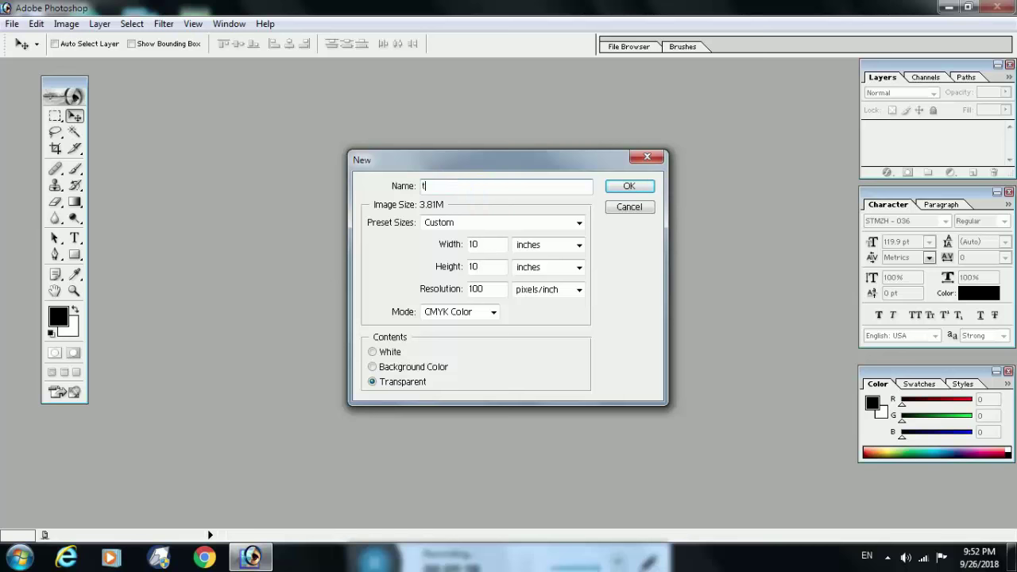
pyautogui.write('utorial')
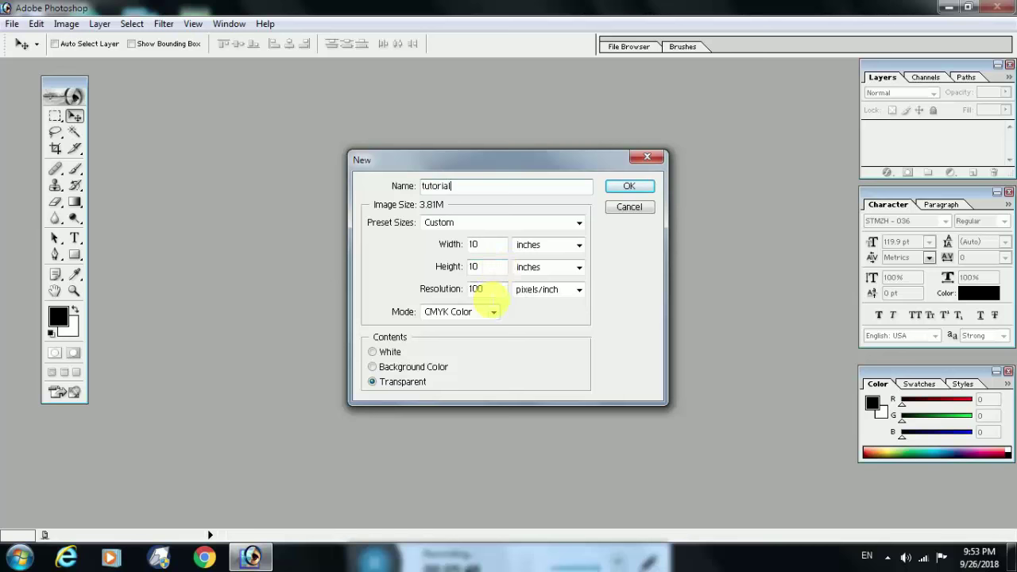
pyautogui.doubleClick(477, 290)
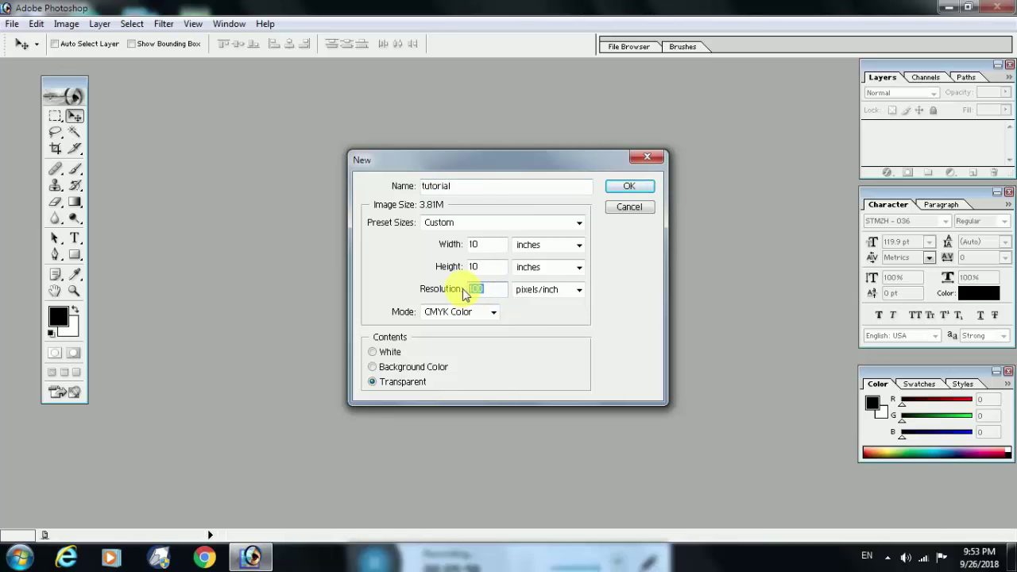
pyautogui.write('400')
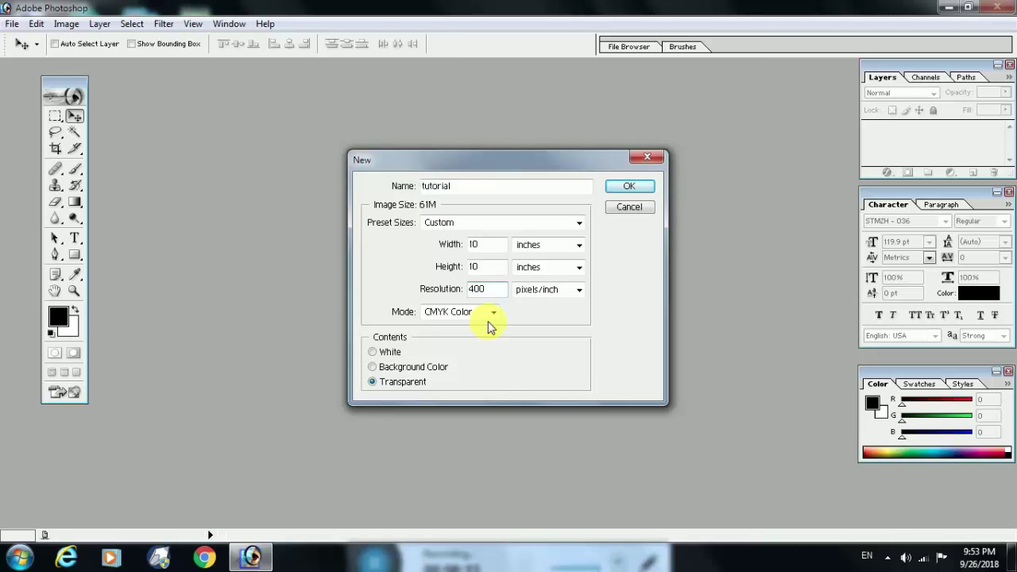
pyautogui.click(491, 314)
pyautogui.click(492, 313)
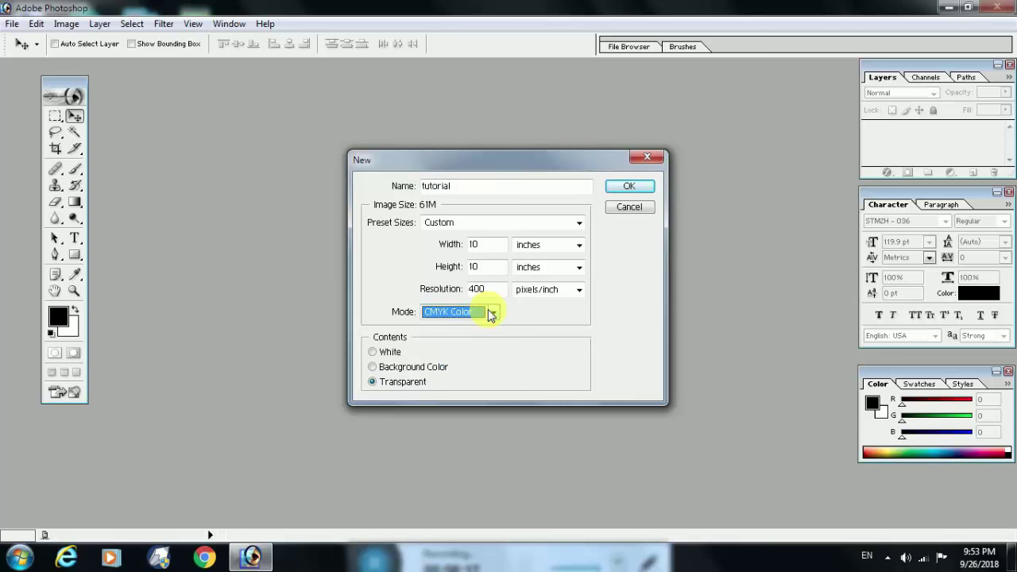
pyautogui.click(629, 188)
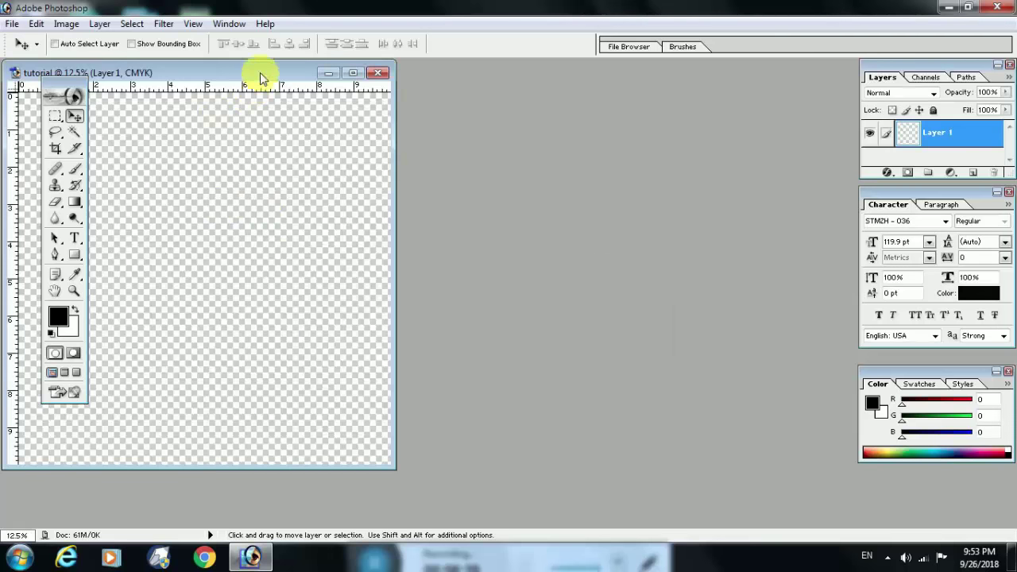
# Step: Maximize the tutorial document window, then close the document
pyautogui.doubleClick(262, 73)
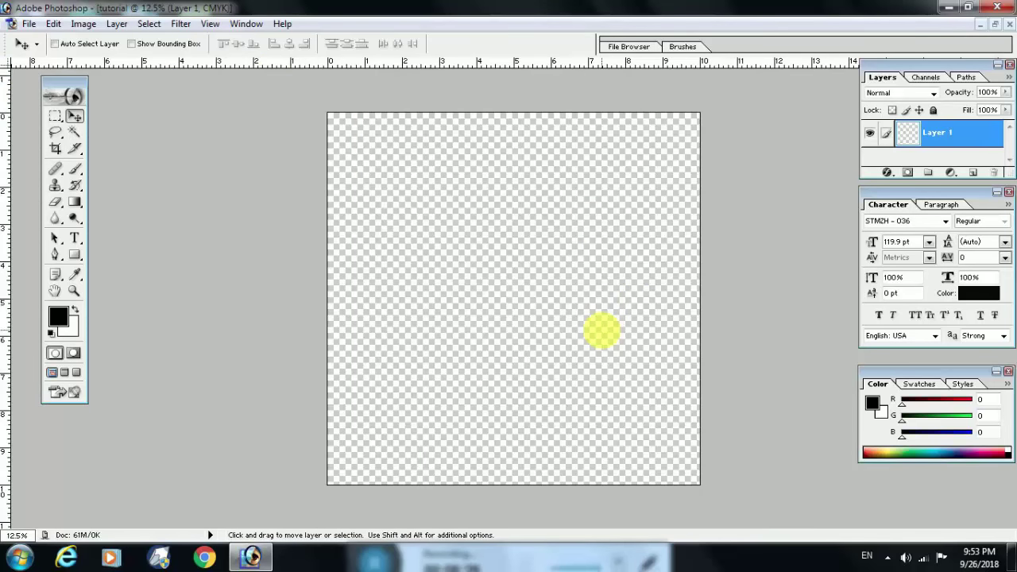
pyautogui.click(1011, 25)
# Step: Create a new white-background document, maximize it, then close it
pyautogui.click(11, 24)
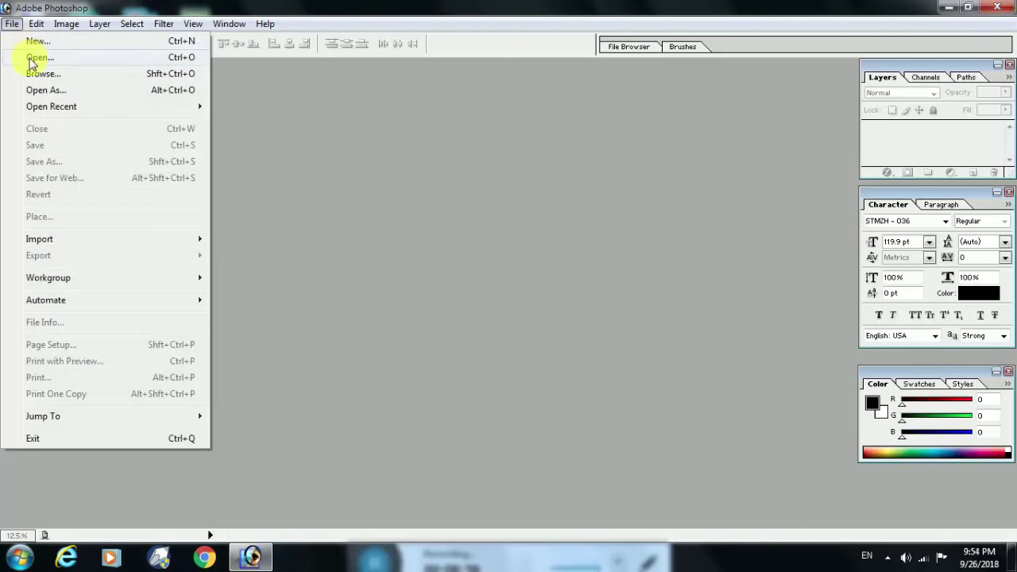
pyautogui.click(33, 40)
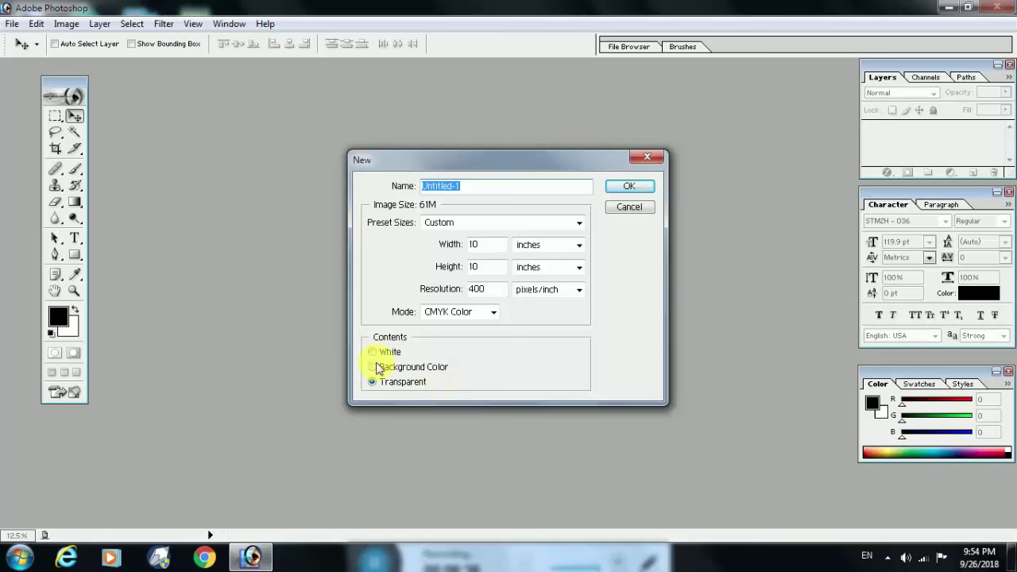
pyautogui.click(385, 352)
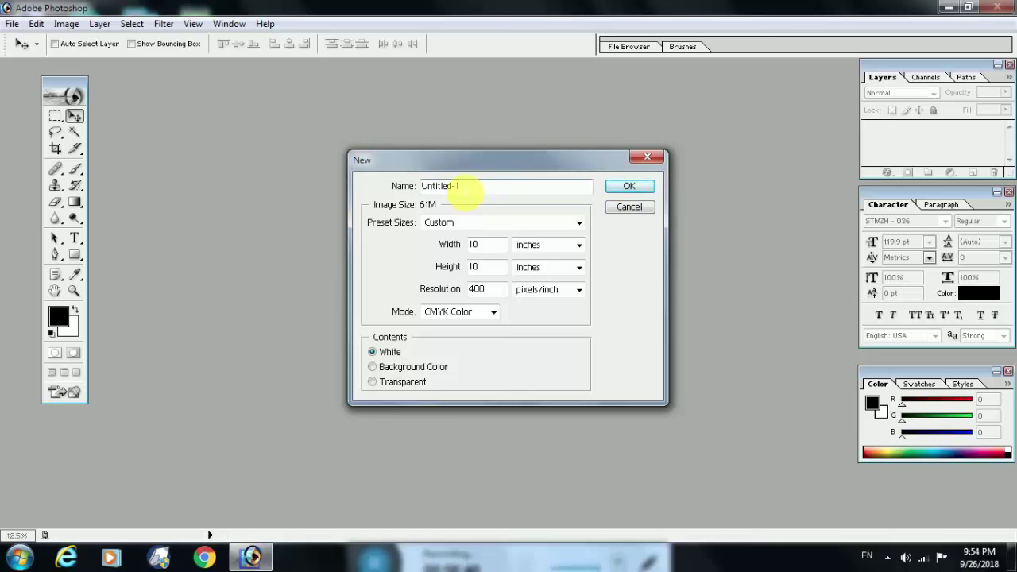
pyautogui.click(621, 197)
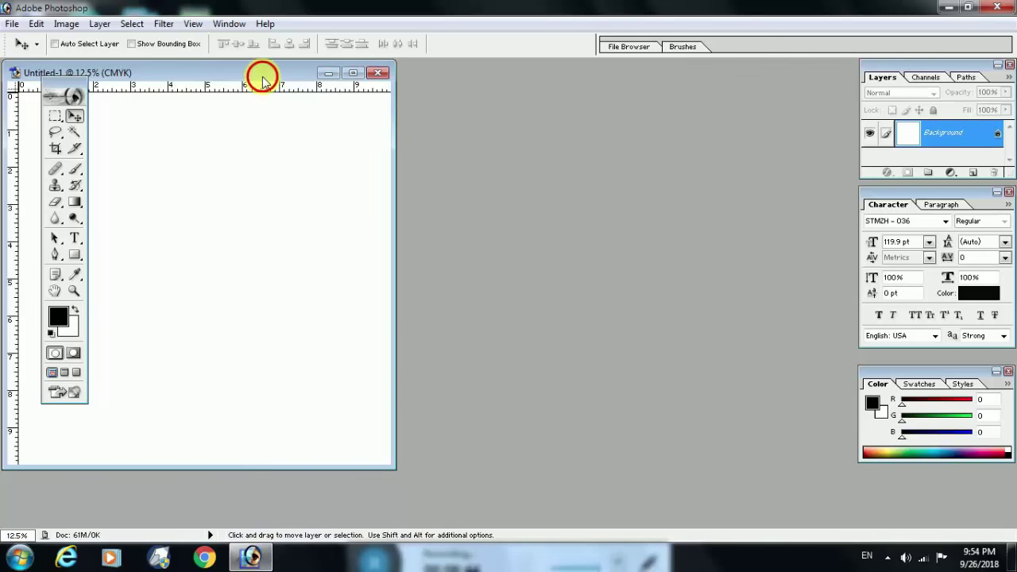
pyautogui.doubleClick(262, 80)
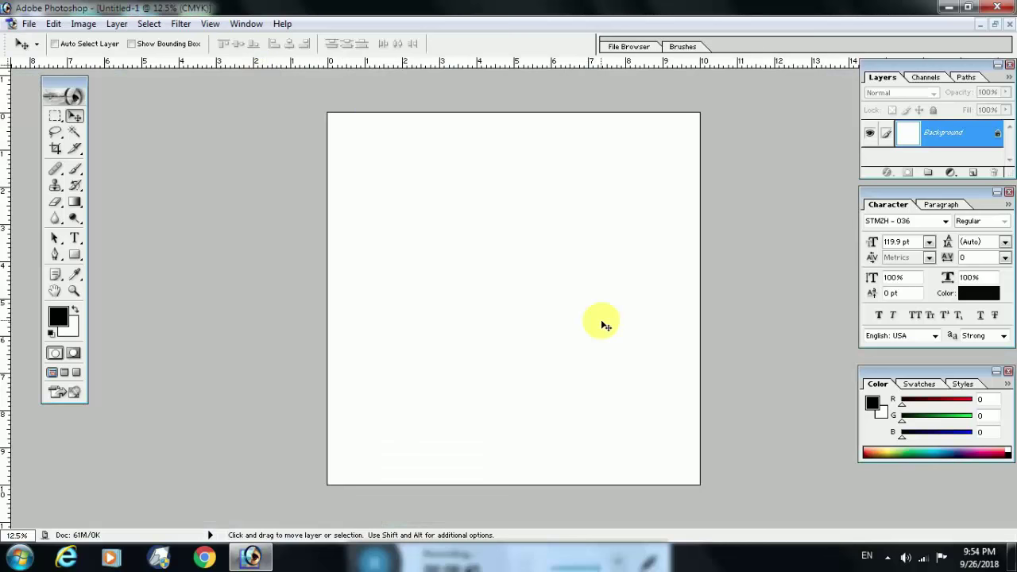
pyautogui.click(1008, 24)
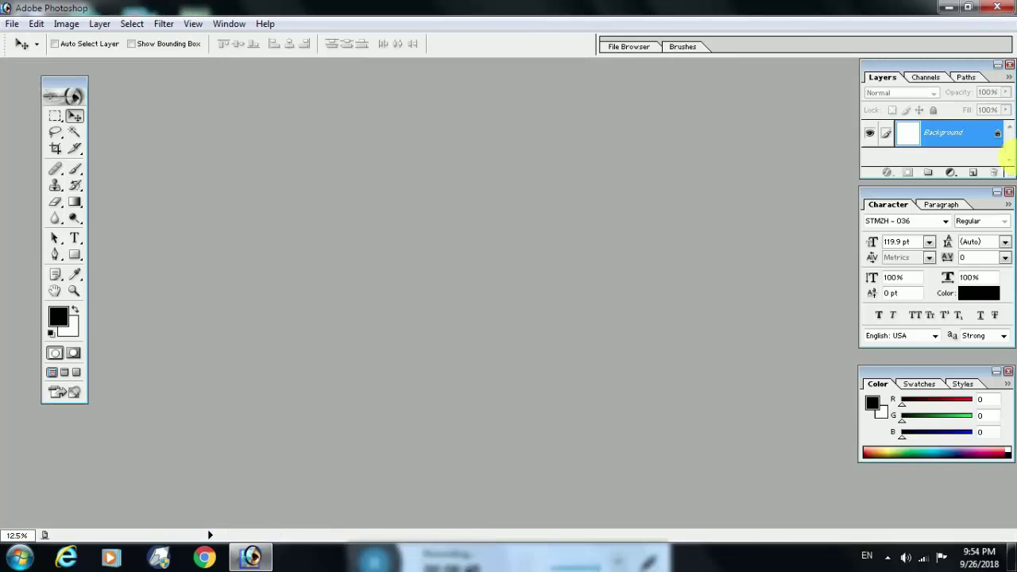
# Step: Recreate Untitled-1 with Background Color contents, maximize it, and close it again
pyautogui.click(11, 24)
pyautogui.click(32, 41)
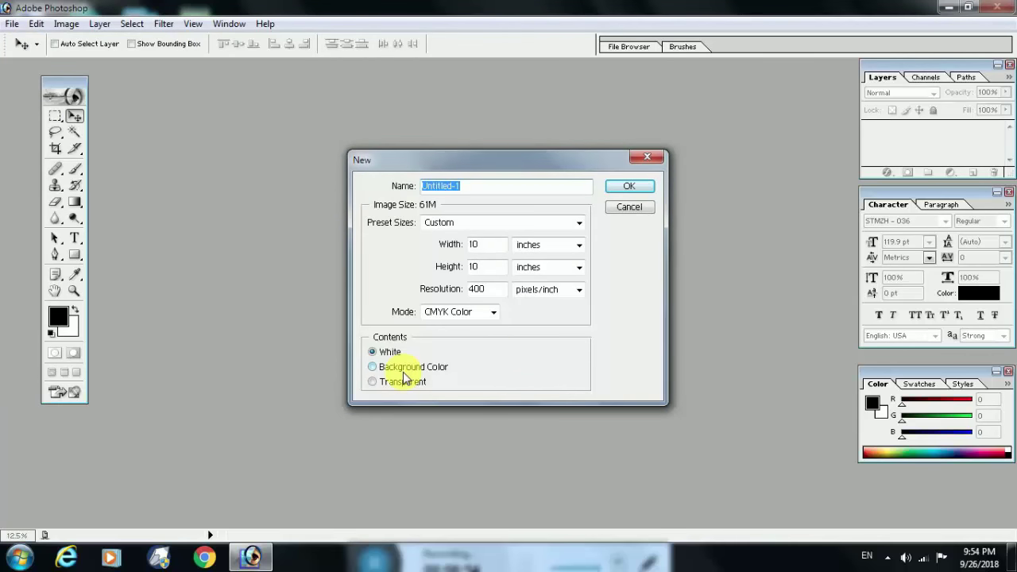
pyautogui.click(433, 366)
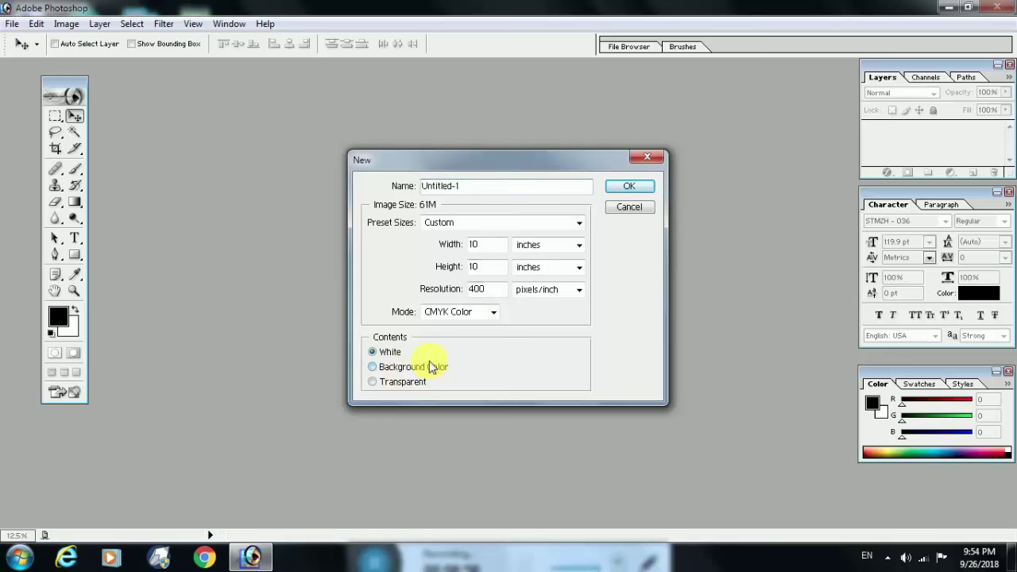
pyautogui.click(613, 191)
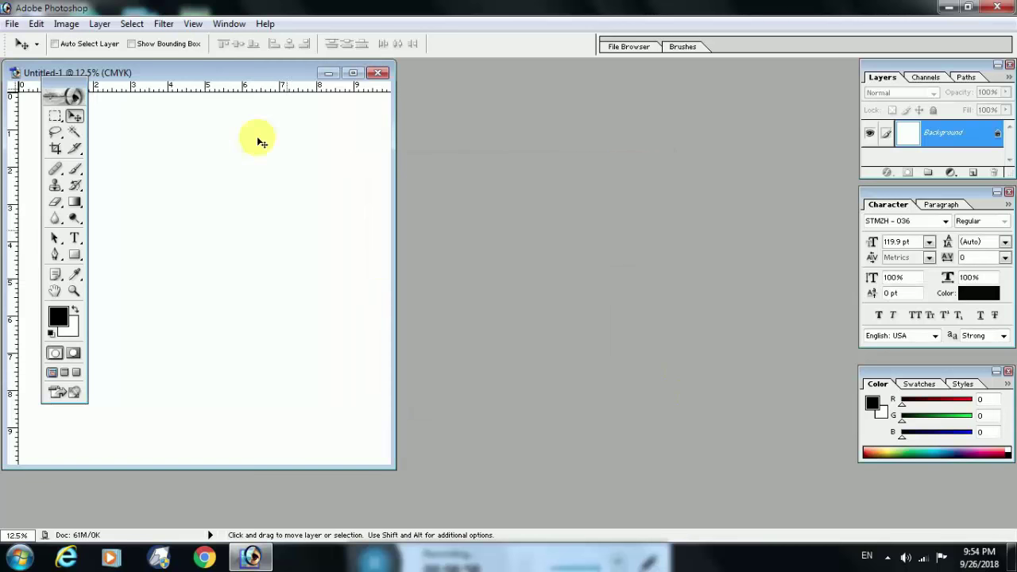
pyautogui.doubleClick(268, 74)
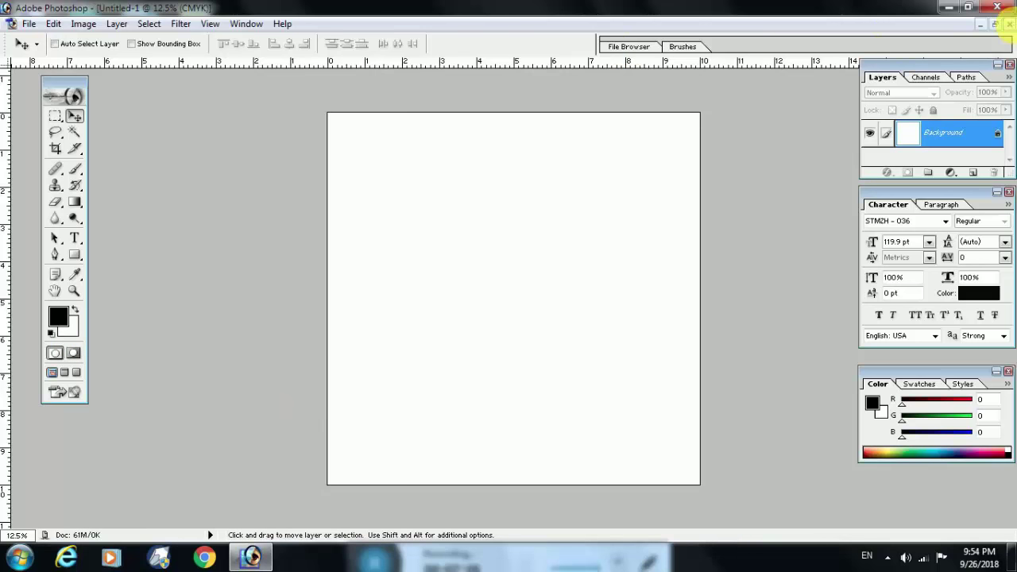
pyautogui.click(1009, 24)
pyautogui.click(14, 24)
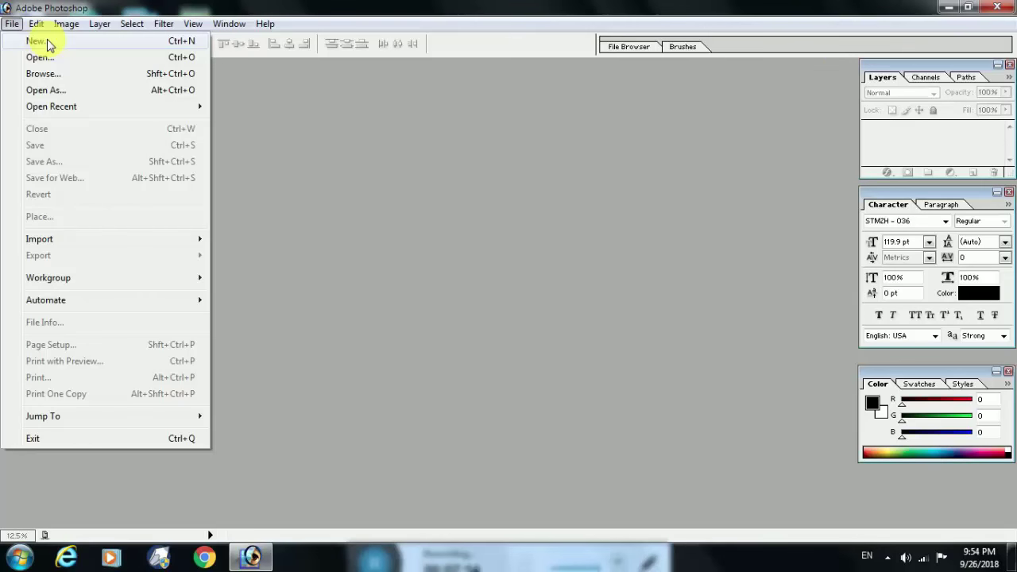
# Step: Create a transparent 10×10 in, 400 ppi CMYK document and maximize its window
pyautogui.click(48, 44)
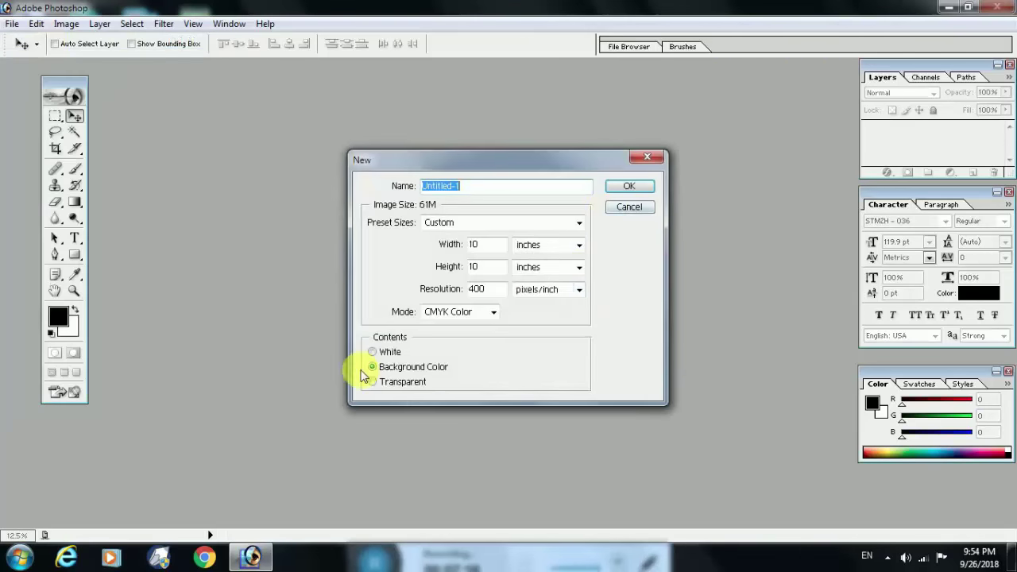
pyautogui.click(371, 382)
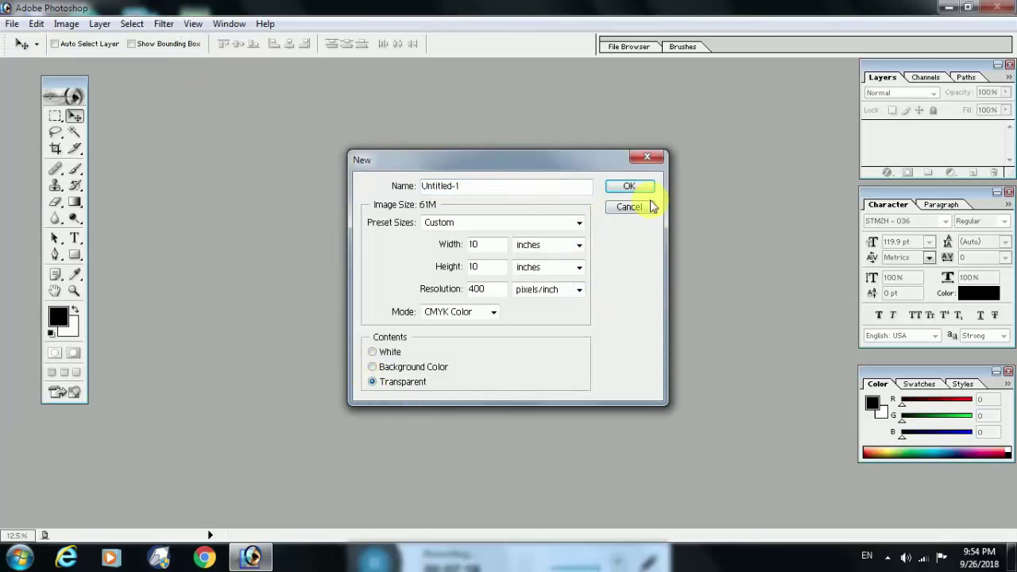
pyautogui.click(630, 186)
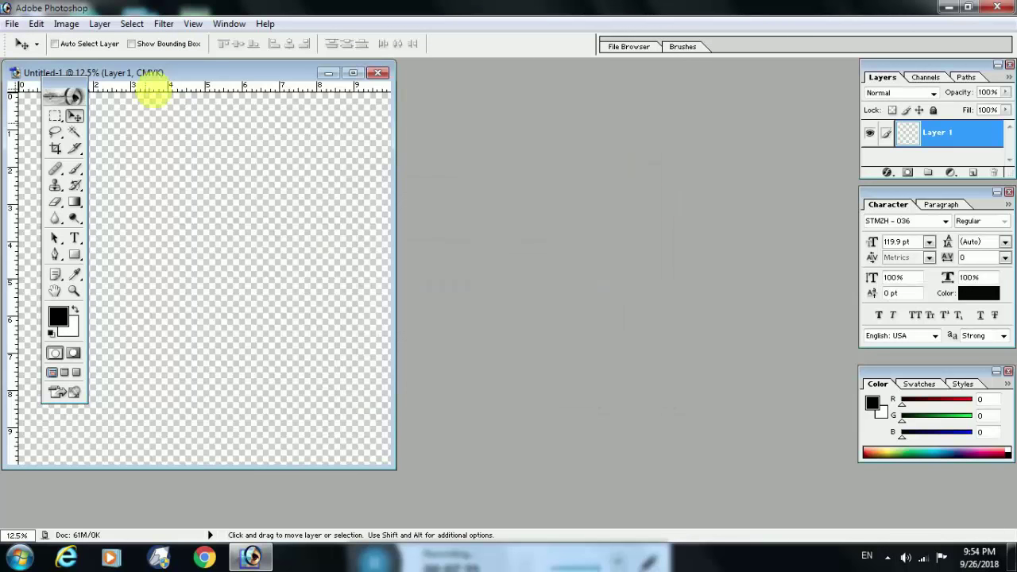
pyautogui.doubleClick(193, 76)
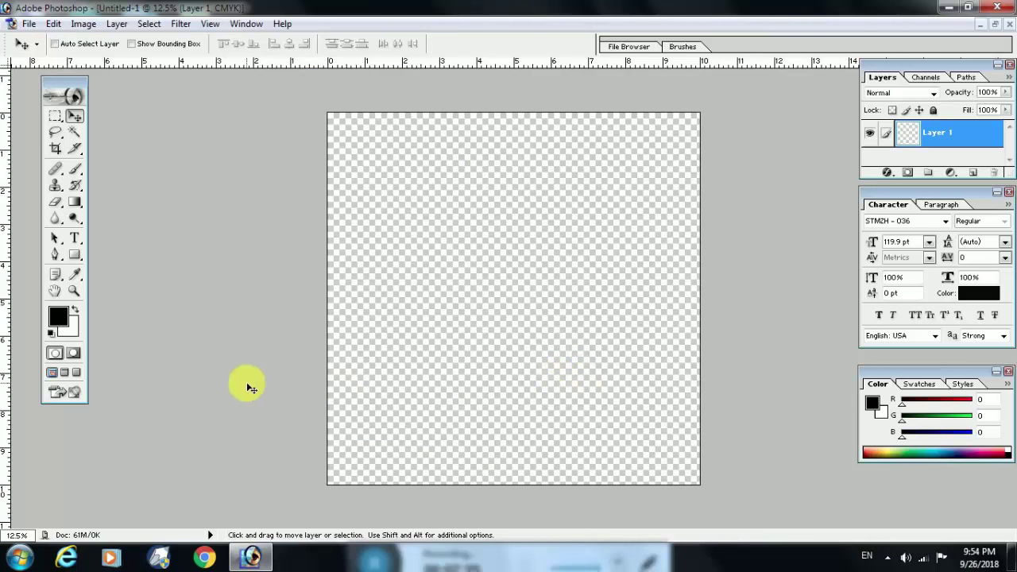
# Step: Set the foreground colour to pure red (R 255, G 0, B 0) and select the Move tool
pyautogui.click(58, 318)
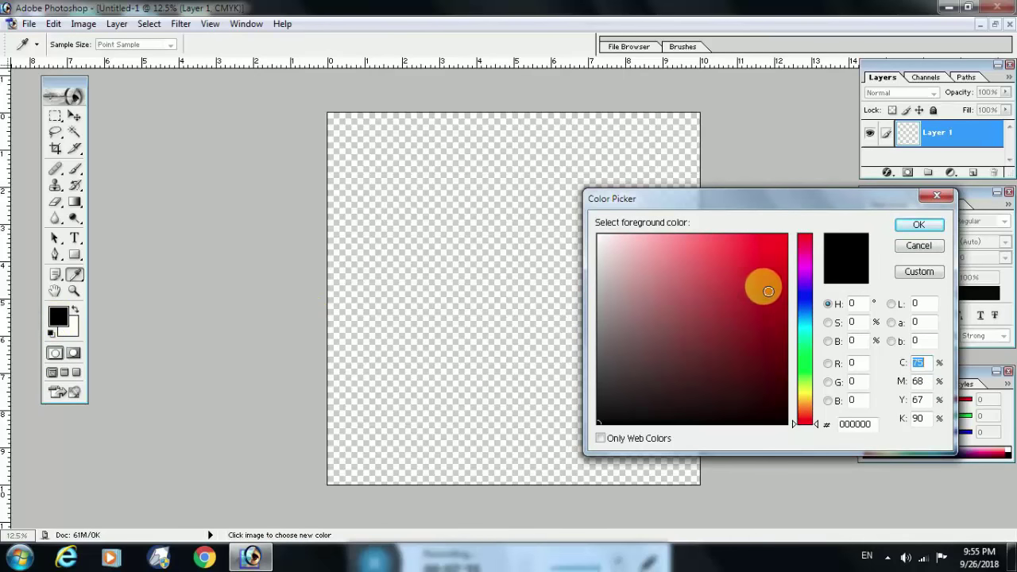
pyautogui.moveTo(767, 292); pyautogui.dragTo(790, 232)
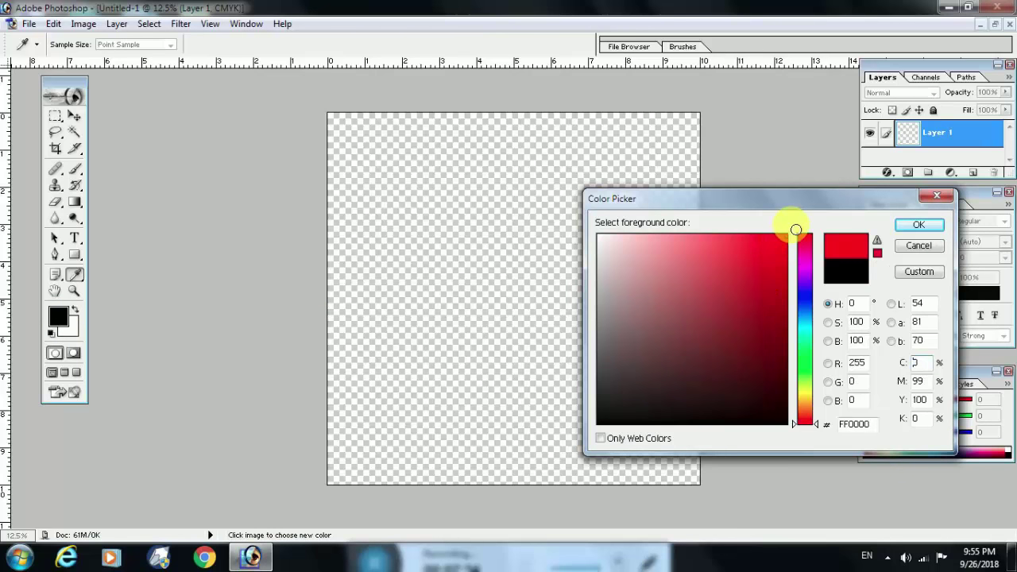
pyautogui.click(915, 228)
pyautogui.press('v')
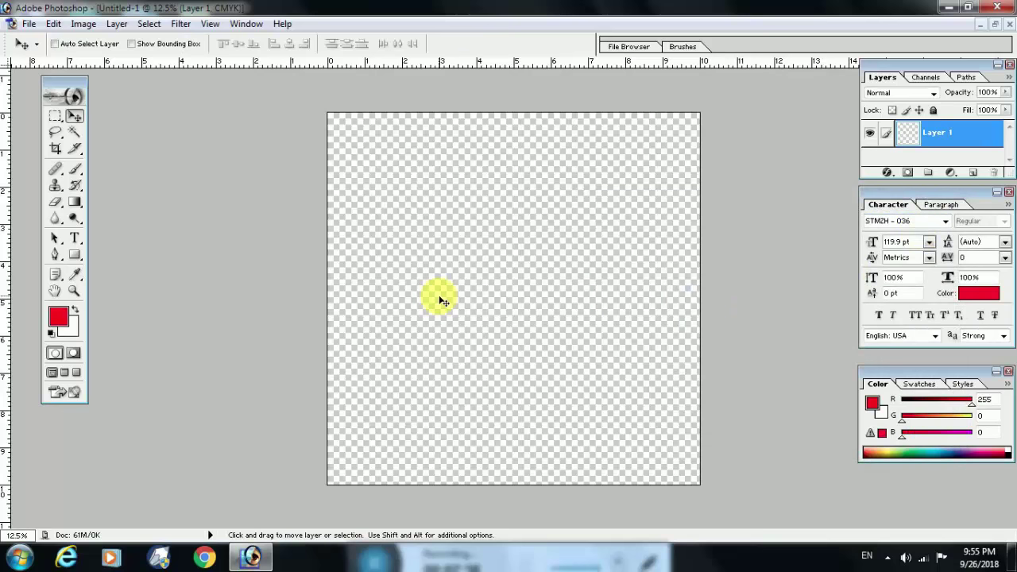
# Step: Fill Layer 1 with the background colour, then with the red foreground colour
pyautogui.hotkey('ctrl', 'BackSpace')
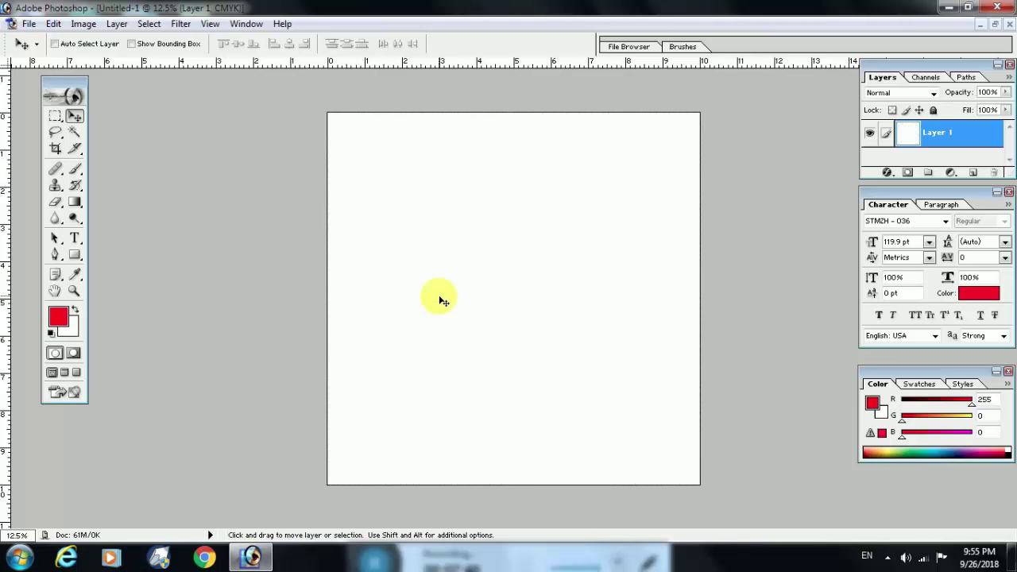
pyautogui.hotkey('alt', 'BackSpace')
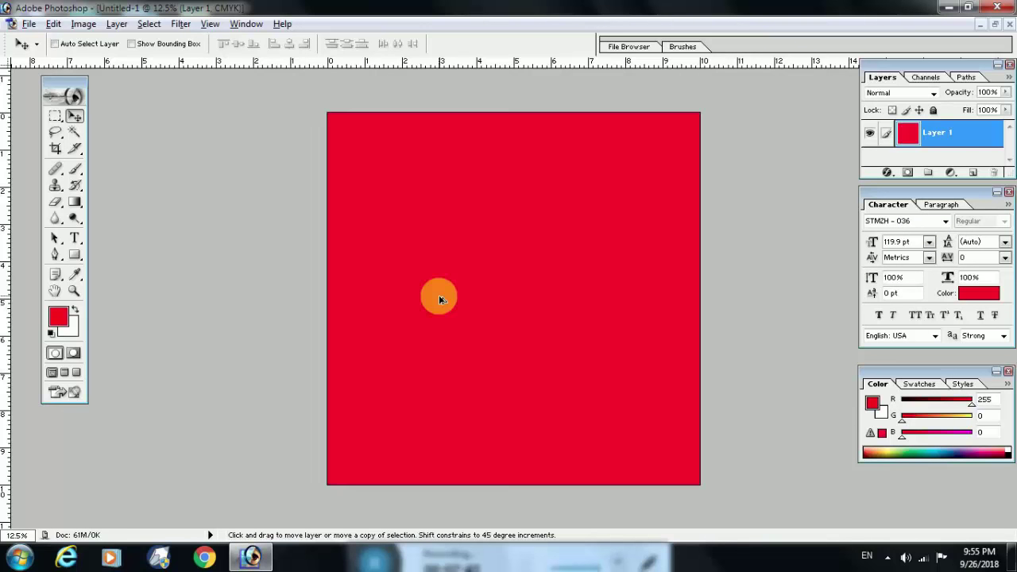